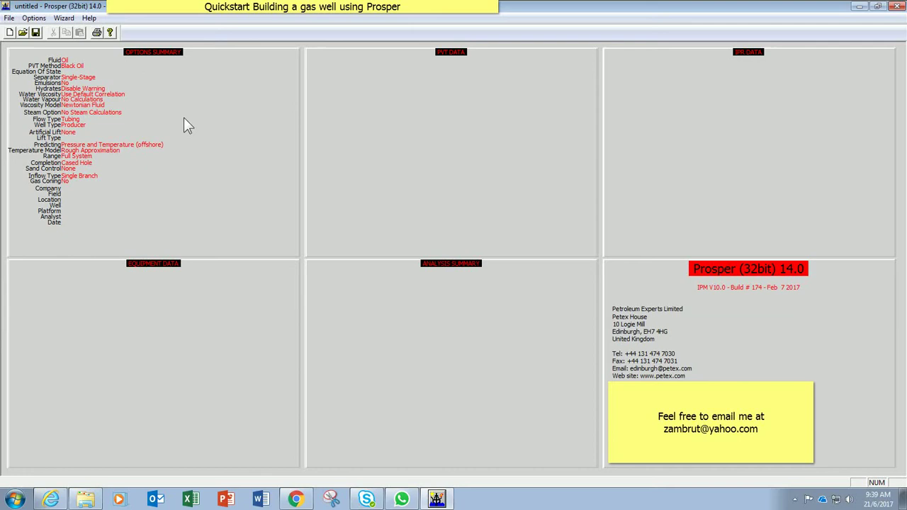
# In the System Summary options, set the fluid to Dry and Wet Gas and keep Black Oil as the PVT method.
pyautogui.click(34, 18)
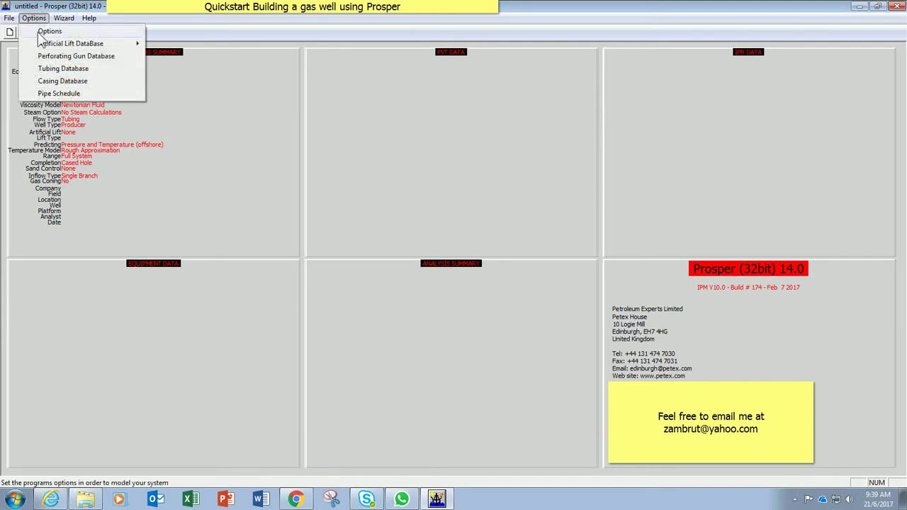
pyautogui.click(39, 33)
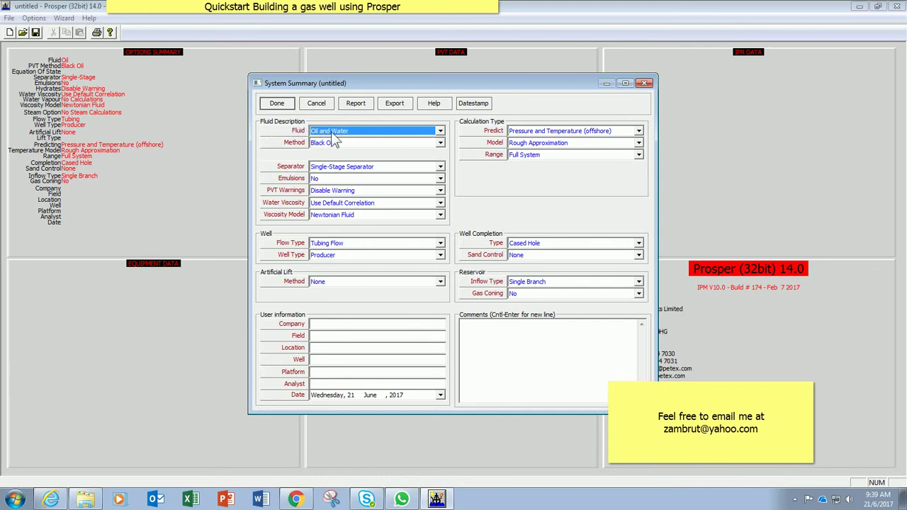
pyautogui.click(352, 132)
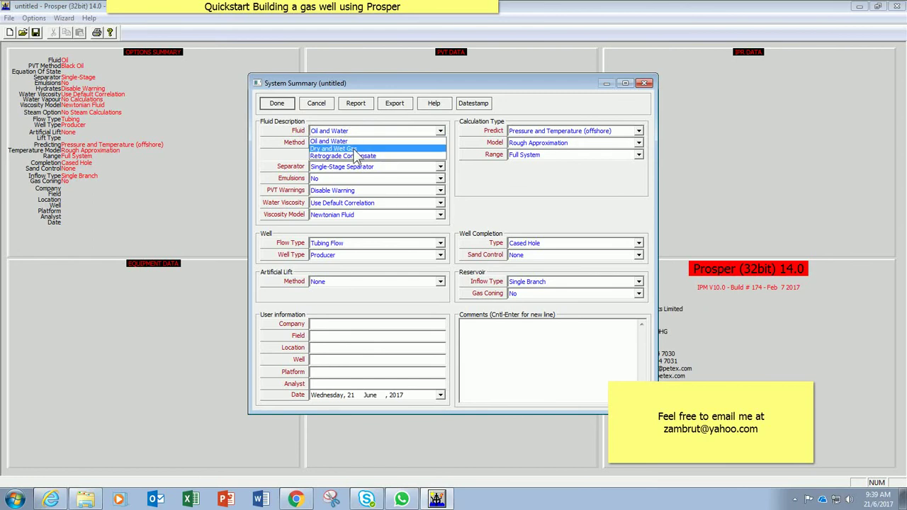
pyautogui.click(354, 149)
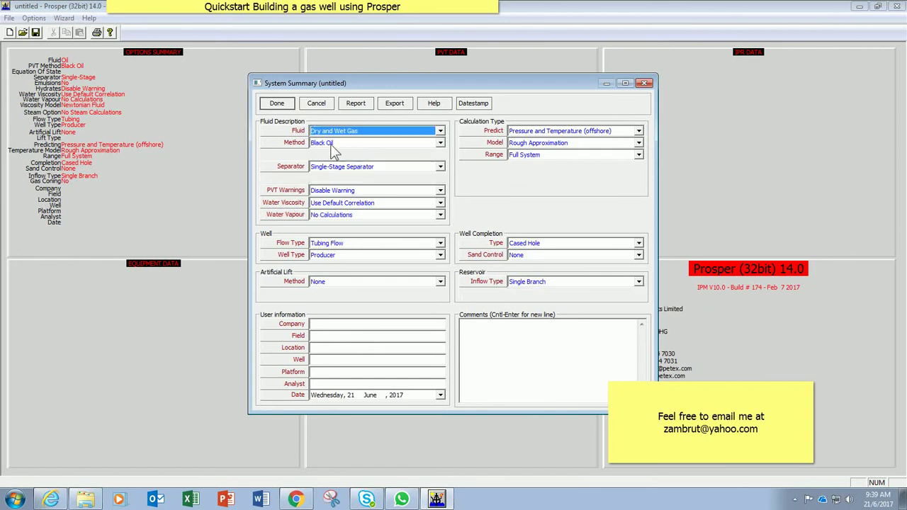
pyautogui.click(320, 142)
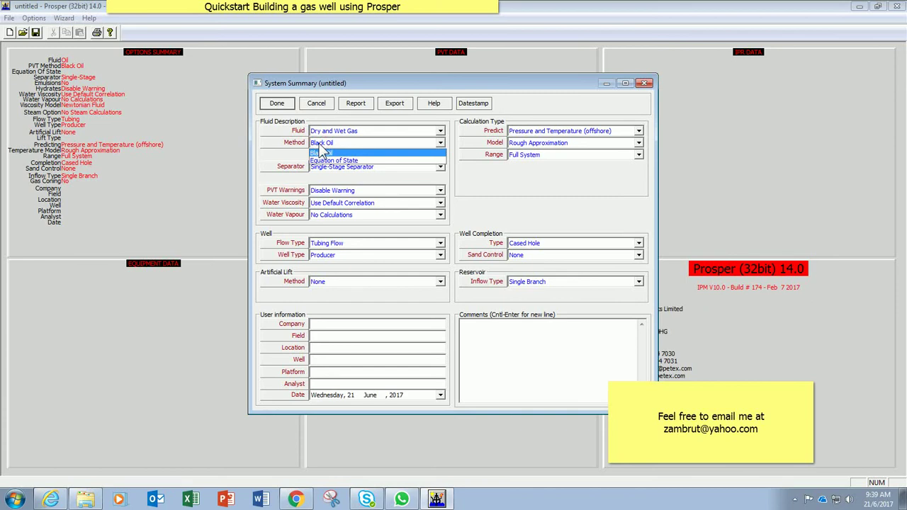
pyautogui.click(320, 153)
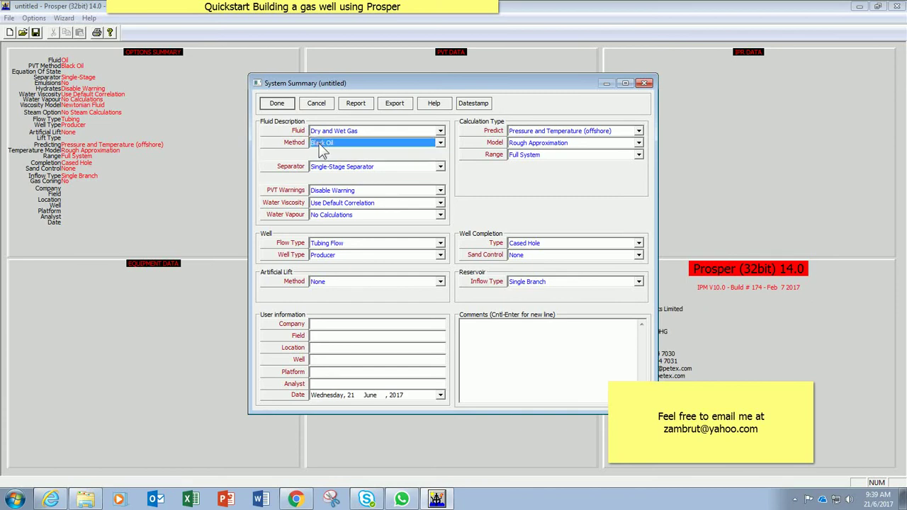
pyautogui.click(338, 242)
pyautogui.click(334, 241)
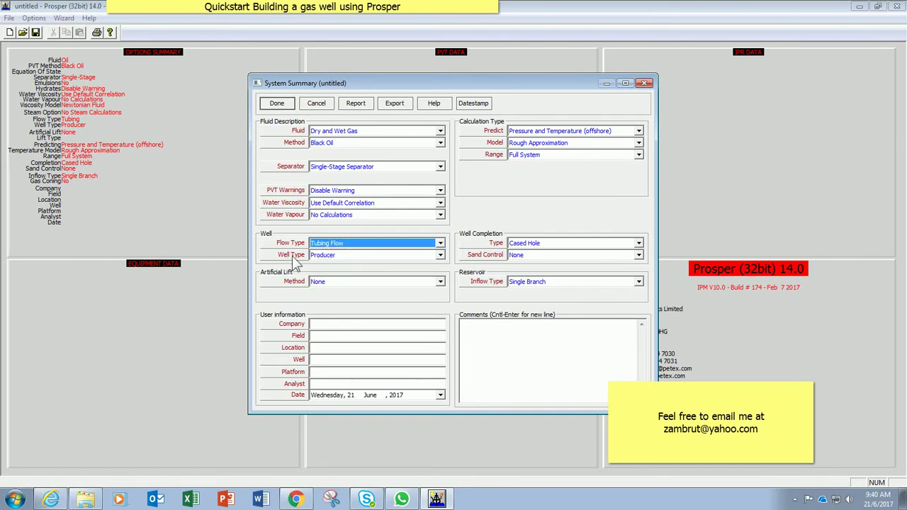
pyautogui.click(335, 255)
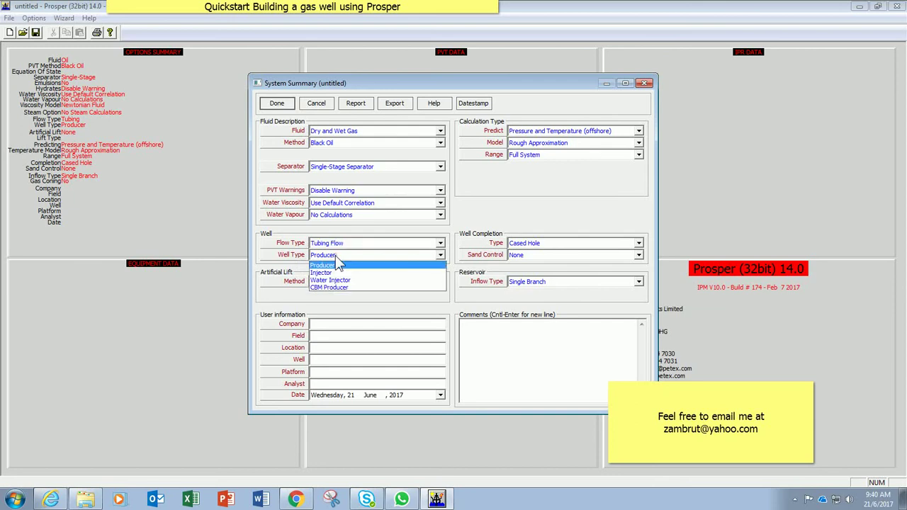
pyautogui.click(334, 255)
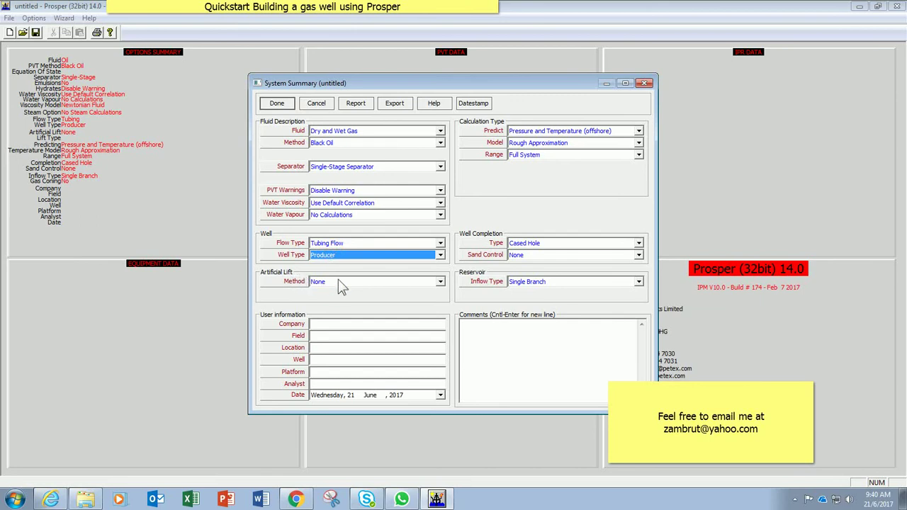
pyautogui.click(338, 281)
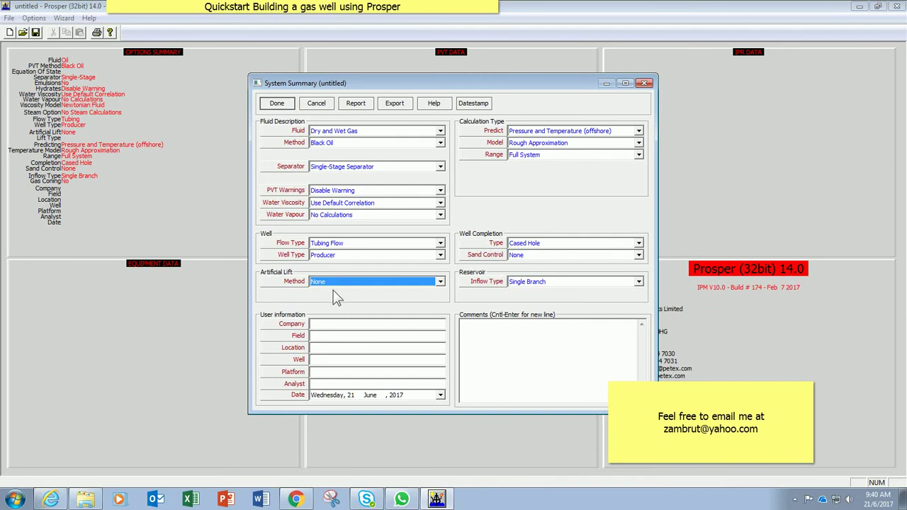
pyautogui.click(329, 323)
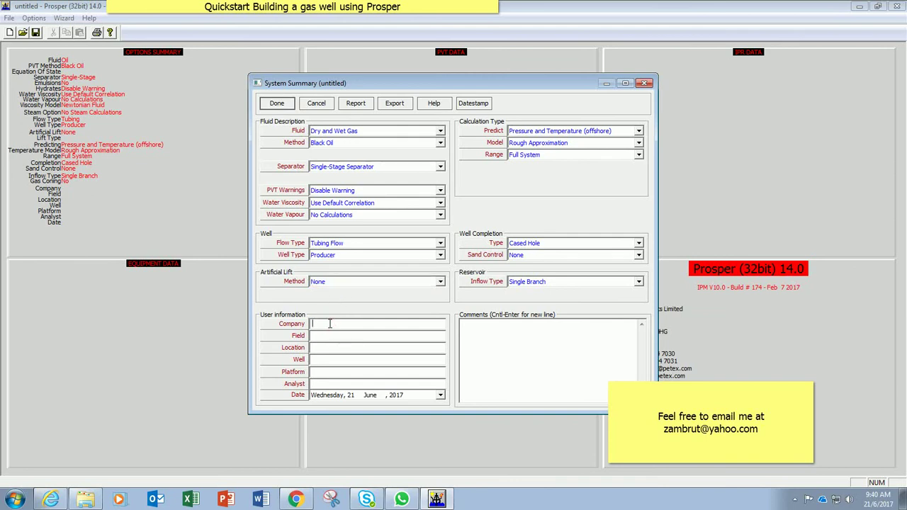
# Enter company Ace sch bhd, field North, location Offshore sabah, well A-01, platform Alpha and the analyst's name.
pyautogui.write('Ace ')
pyautogui.write('sch')
pyautogui.write(' bhd')
pyautogui.press('Tab')
pyautogui.write('North')
pyautogui.press('Tab')
pyautogui.write('Offshor')
pyautogui.write('e saba')
pyautogui.write('h')
pyautogui.write('A')
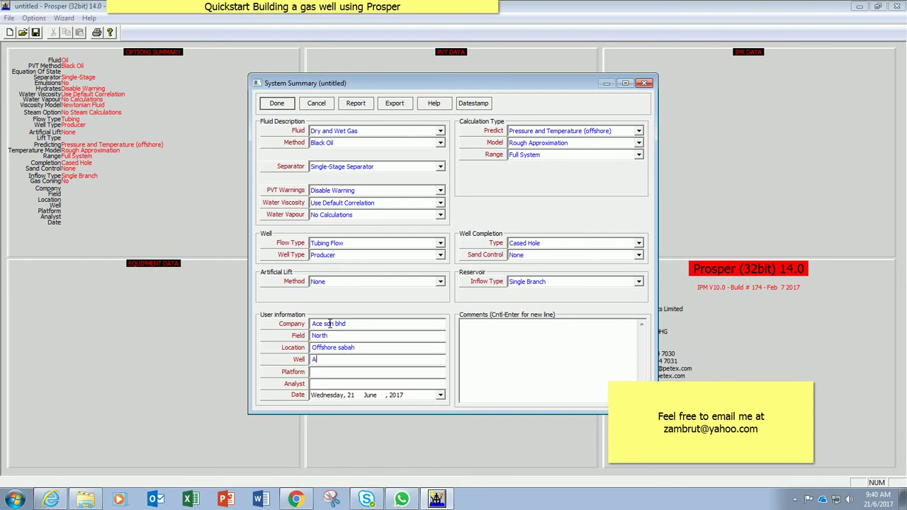
pyautogui.write('-01AlphaMozaz')
pyautogui.press('BackSpace')
pyautogui.press('Delete')
pyautogui.press('Delete')
pyautogui.press('Delete')
pyautogui.write('OZAZ')
pyautogui.click(546, 133)
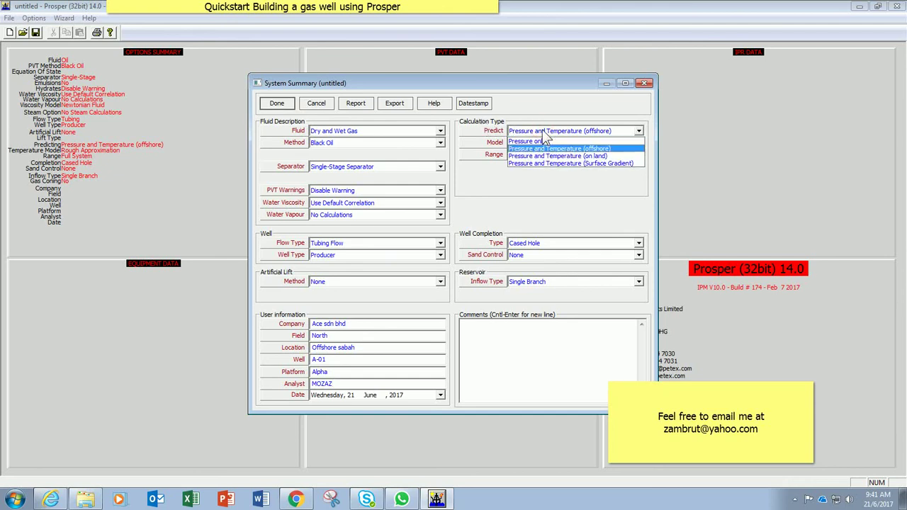
pyautogui.click(545, 134)
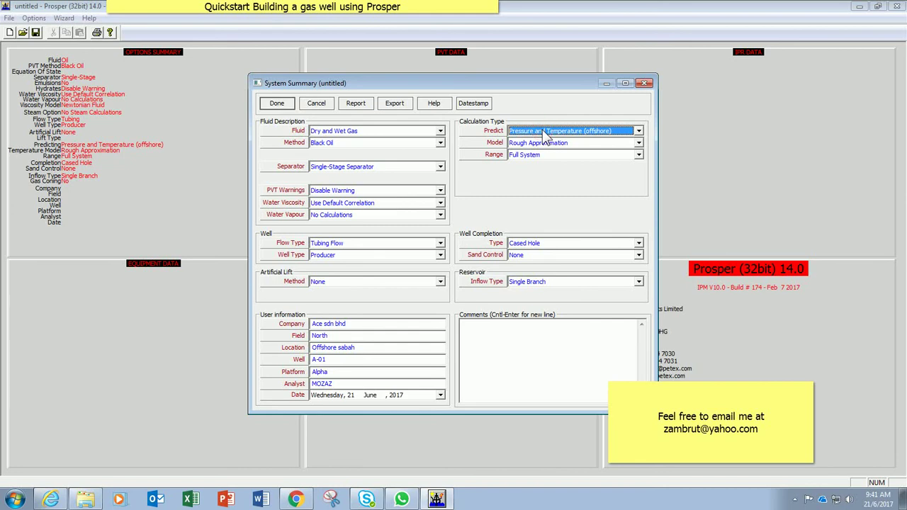
pyautogui.click(545, 133)
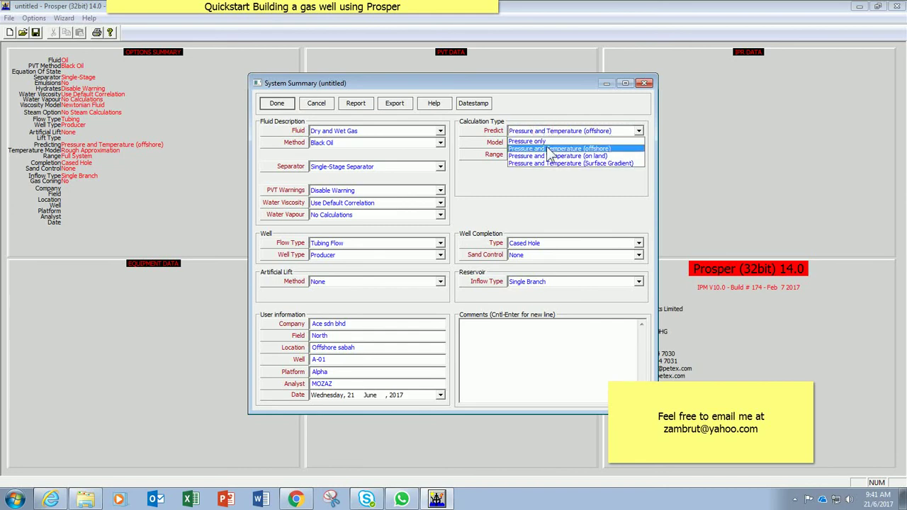
pyautogui.click(548, 150)
pyautogui.click(551, 130)
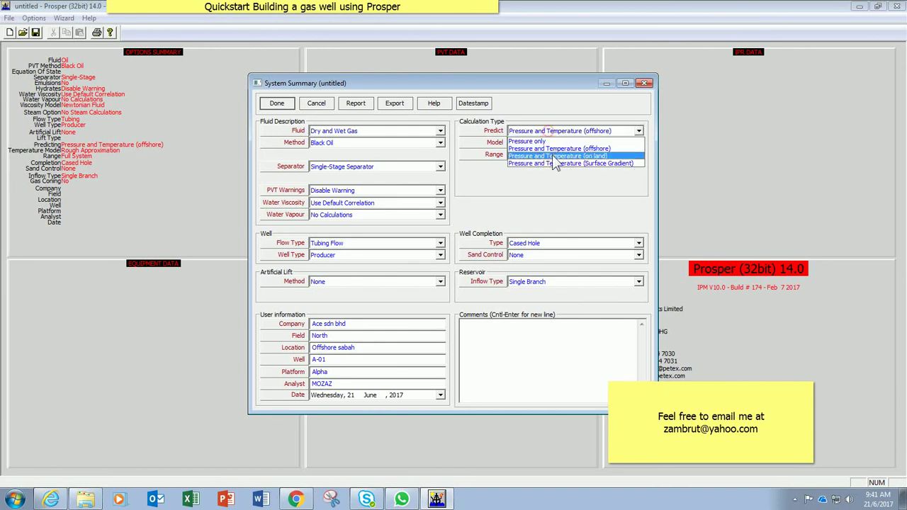
pyautogui.click(552, 155)
pyautogui.click(552, 132)
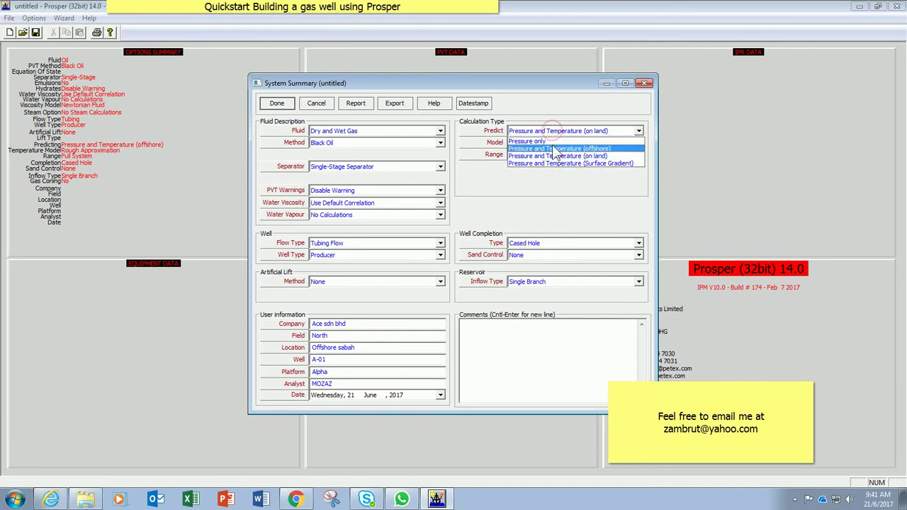
pyautogui.click(555, 153)
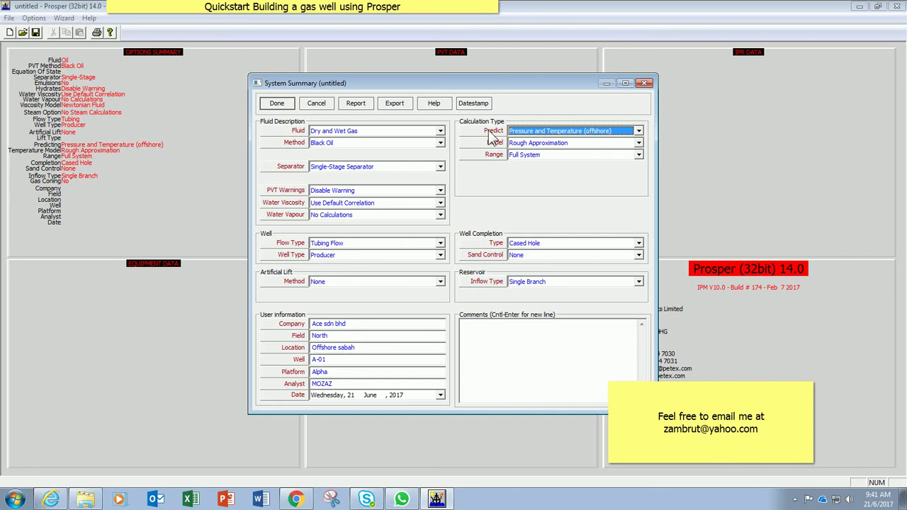
pyautogui.click(561, 146)
pyautogui.click(561, 151)
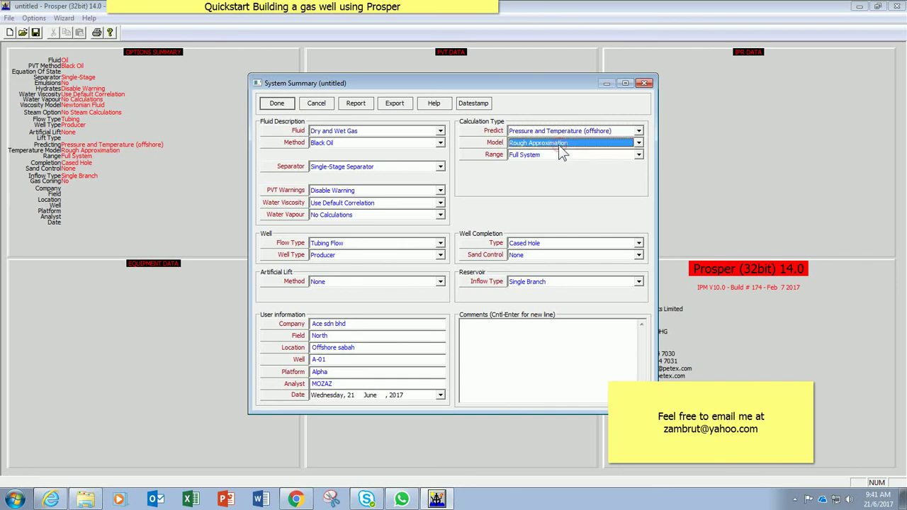
pyautogui.click(553, 156)
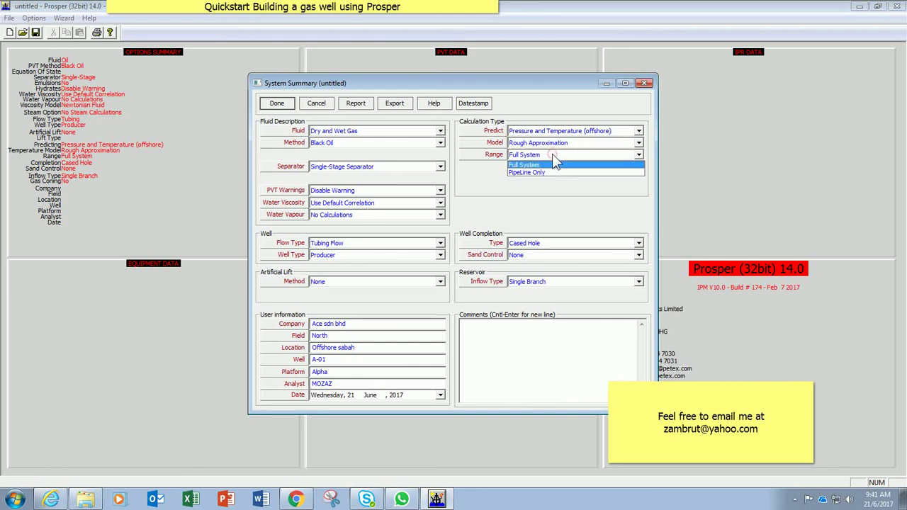
pyautogui.click(553, 158)
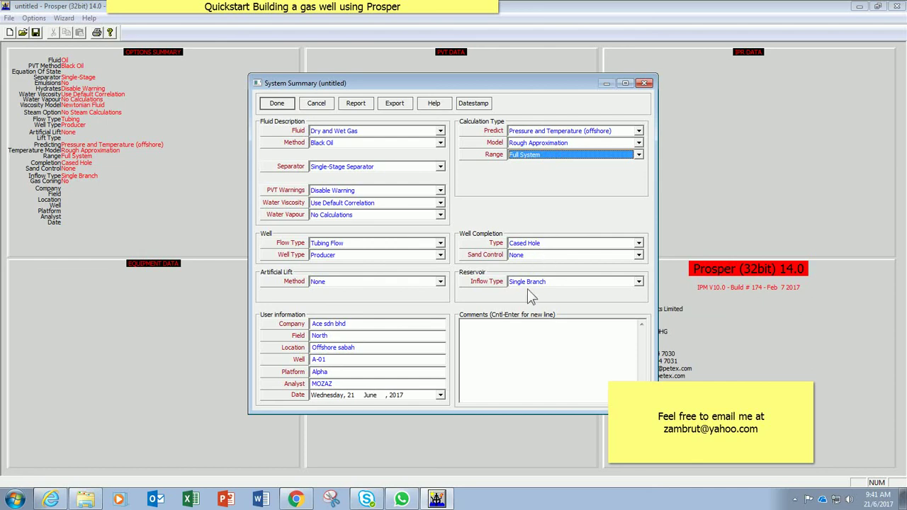
# Datestamp the Comments box and add the note 'For training purposes' below the stamp.
pyautogui.click(513, 335)
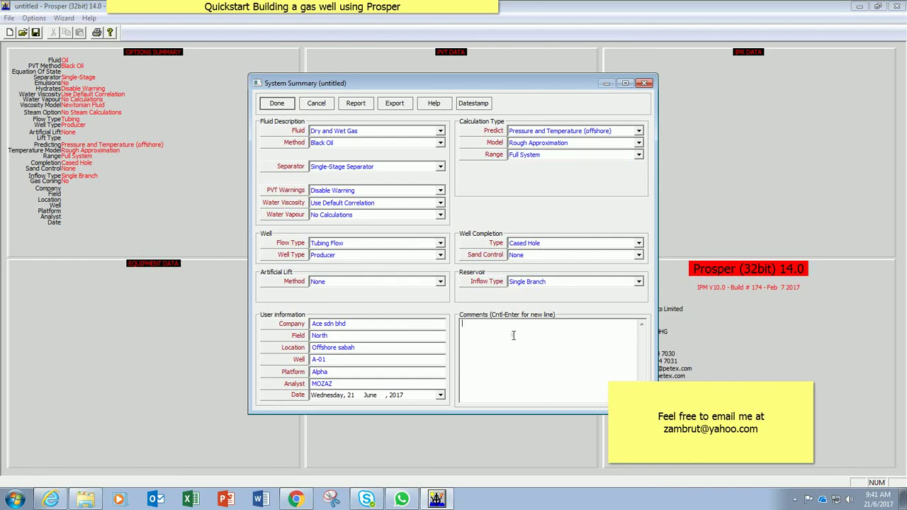
pyautogui.click(480, 105)
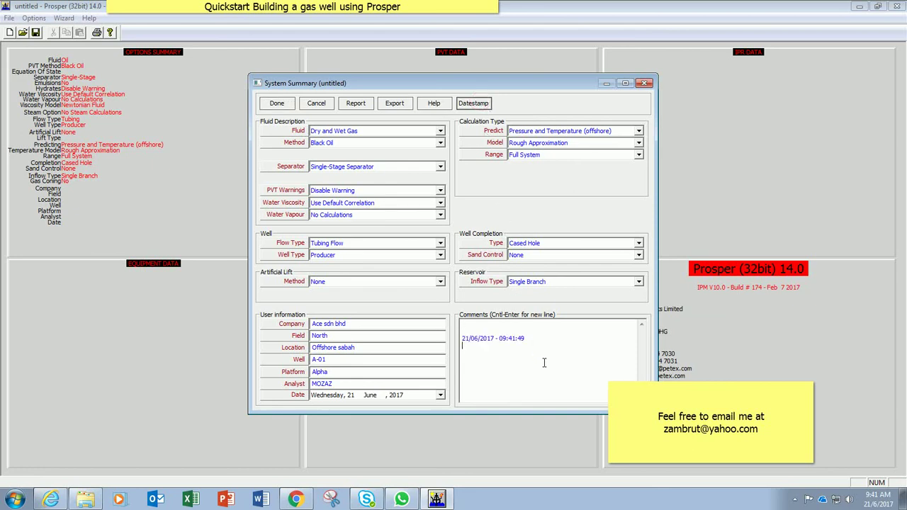
pyautogui.write('For training purposes.')
# Confirm the System Summary with Done to return to the main screen.
pyautogui.click(276, 104)
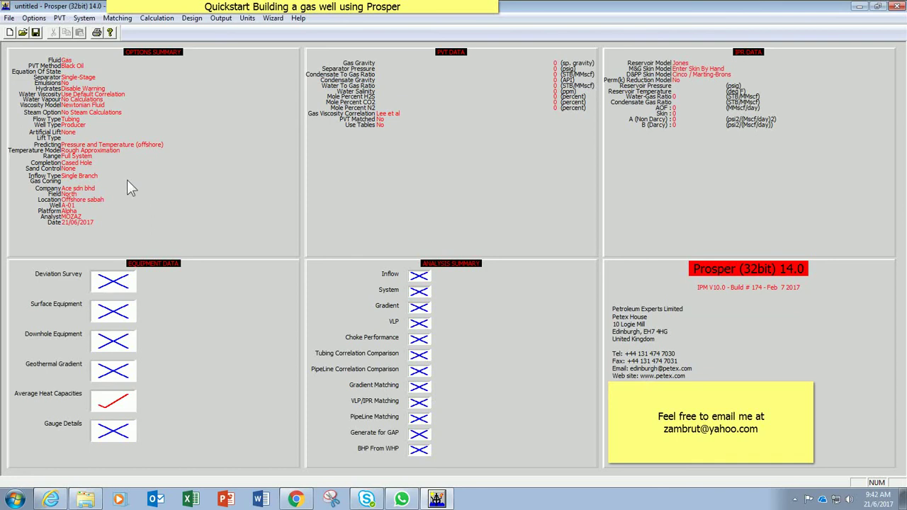